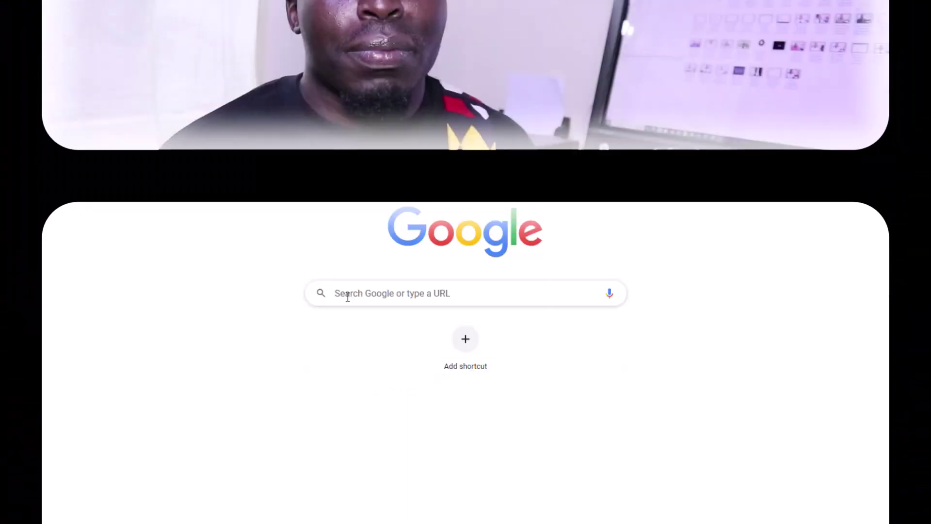
# - Start a Google search for 'video produc' in a new tab
pyautogui.write('video produc')
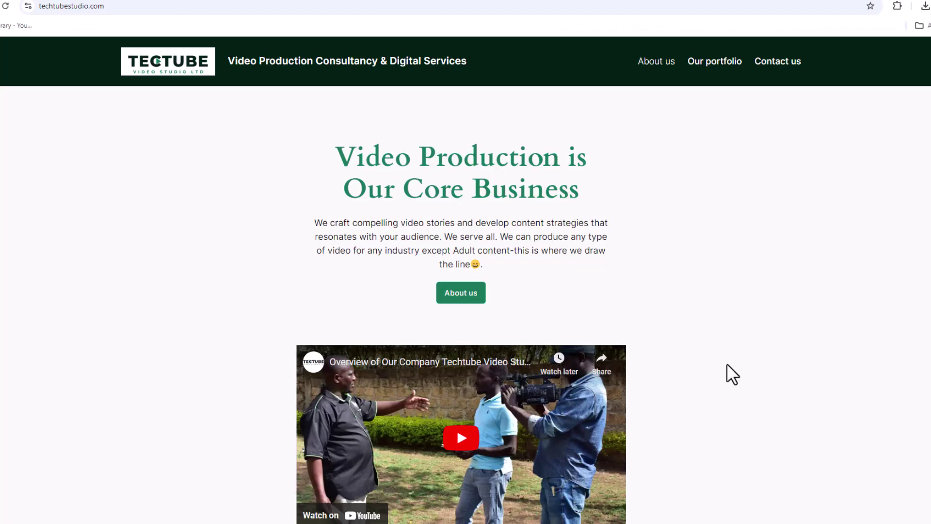
# - Scroll through the video production studio website results
pyautogui.scroll(-12, 732, 374)
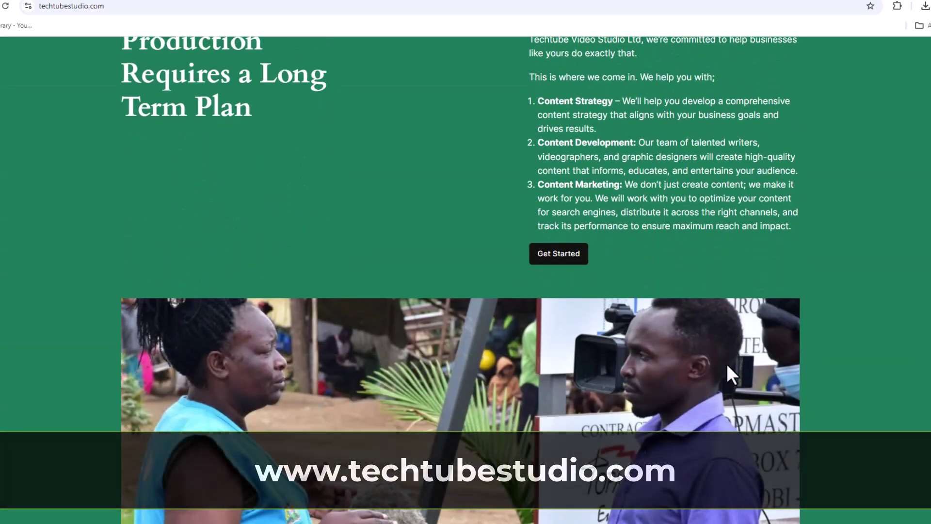
pyautogui.scroll(-10, 728, 366)
pyautogui.scroll(-5, 727, 364)
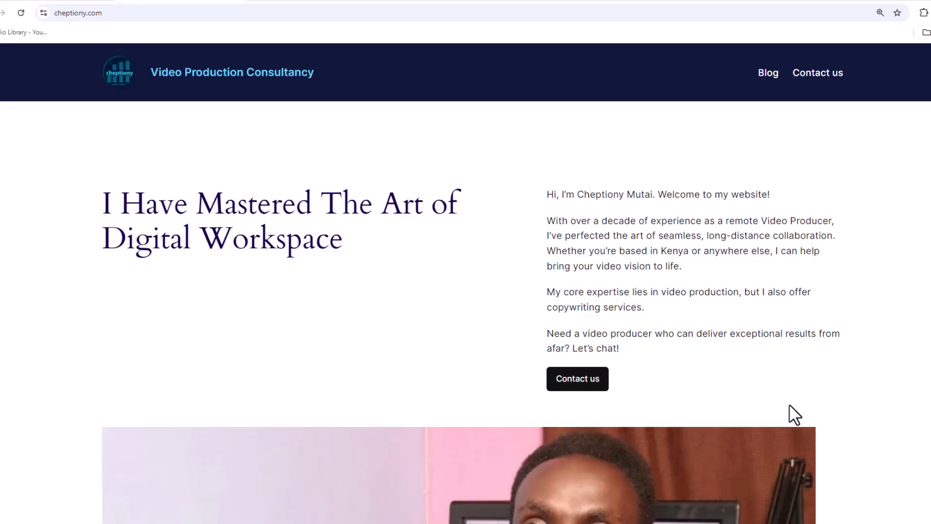
pyautogui.scroll(-5, 874, 426)
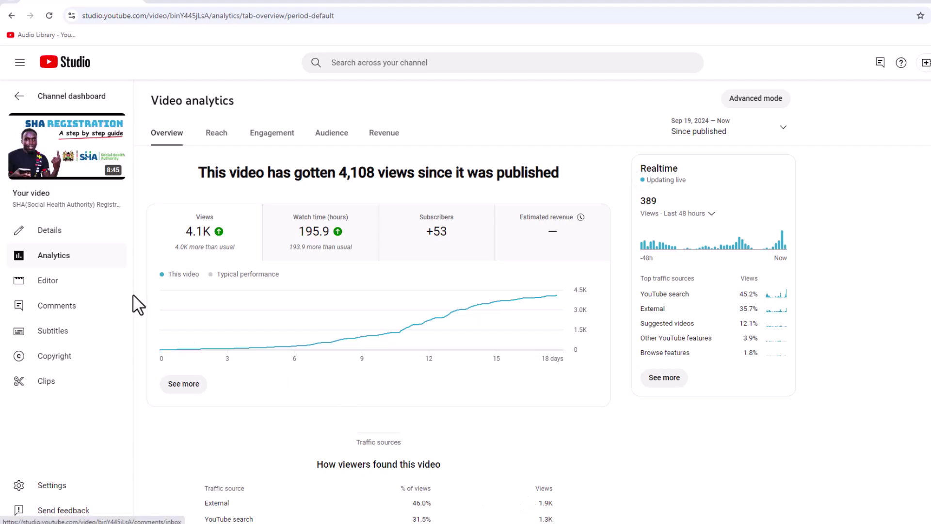
# - Review the 'How viewers found this video' table, then switch to the Google Trends tab
pyautogui.scroll(-3, 187, 357)
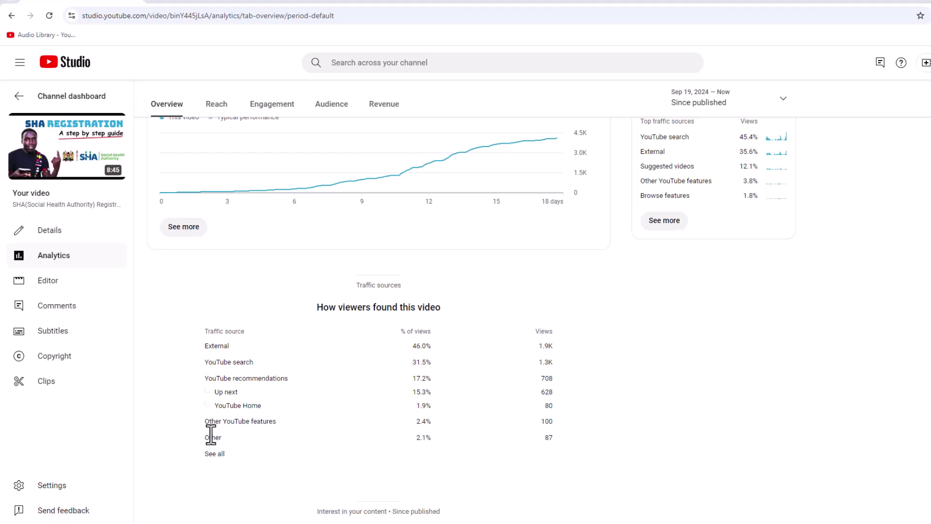
pyautogui.hotkey('ctrl', 'Tab')
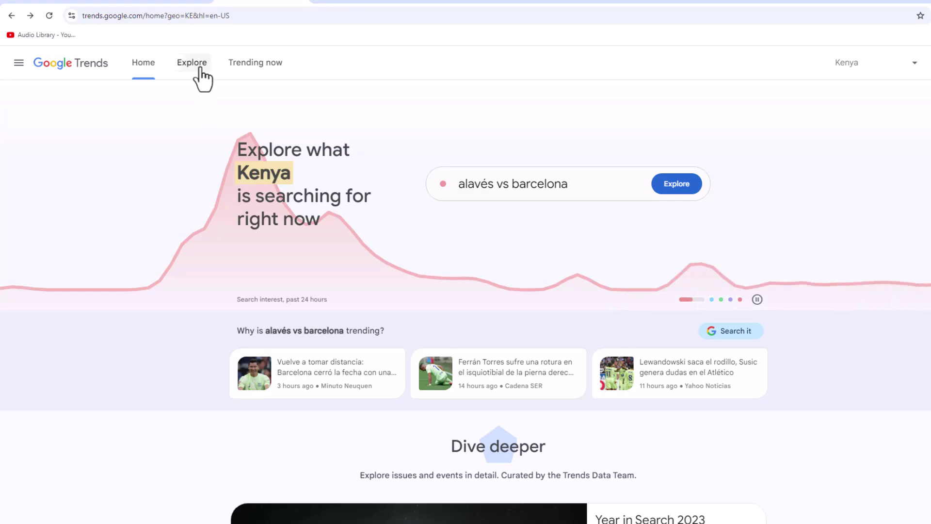
# - Open Google Trends Explore for Kenya and set the range to Past 30 days, after trying Past 7 days
pyautogui.click(199, 69)
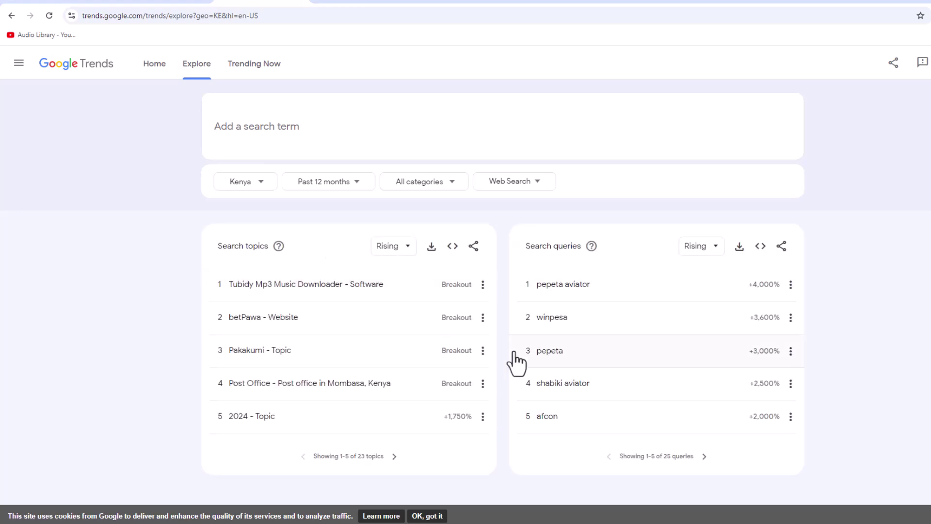
pyautogui.click(356, 186)
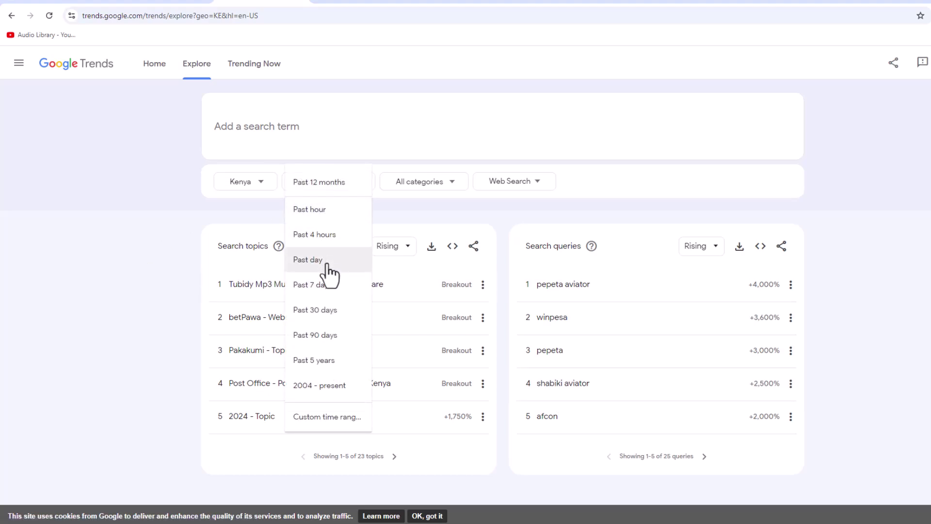
pyautogui.click(320, 287)
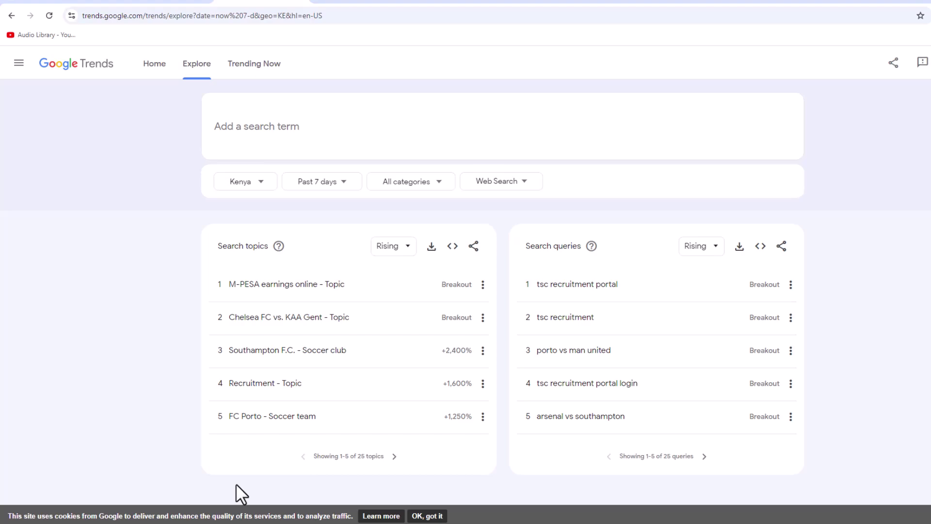
pyautogui.click(344, 185)
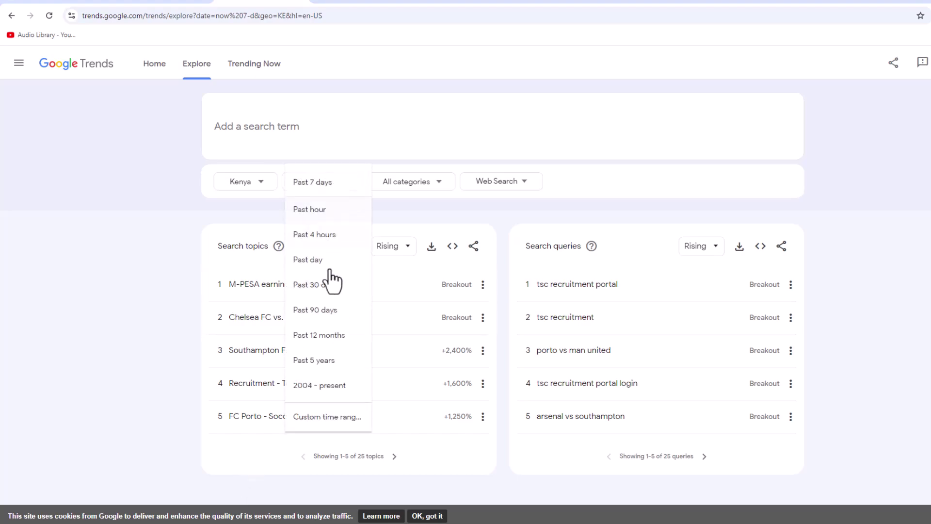
pyautogui.click(318, 286)
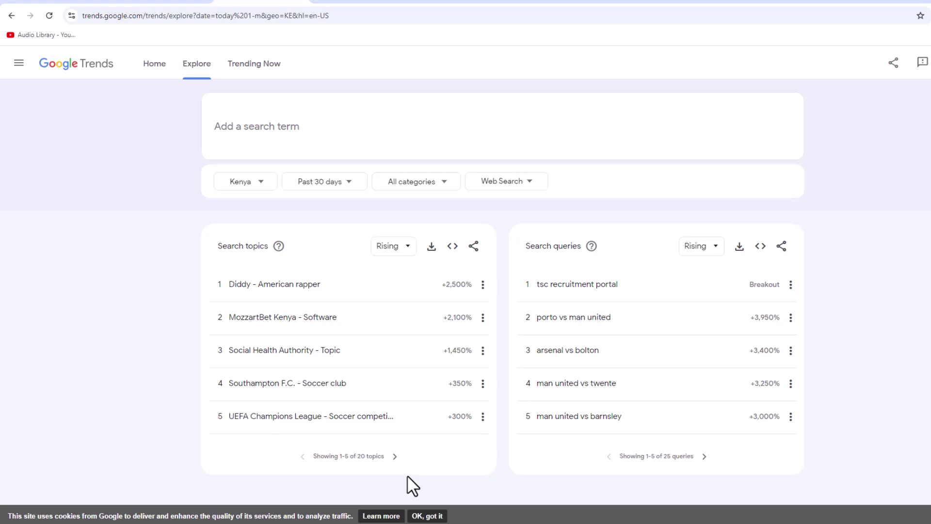
# - Page through rising topics 6 to 20, then switch to the Google News tab
pyautogui.click(395, 455)
pyautogui.click(397, 456)
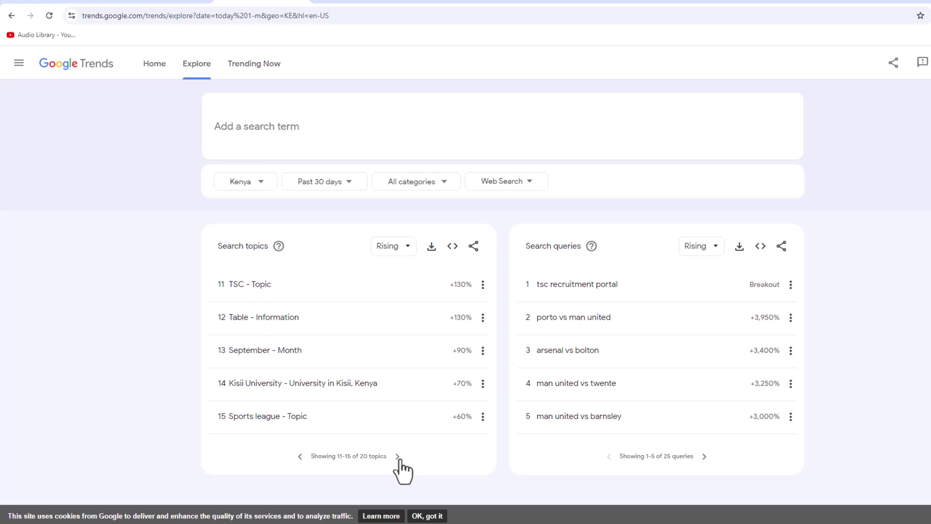
pyautogui.click(398, 456)
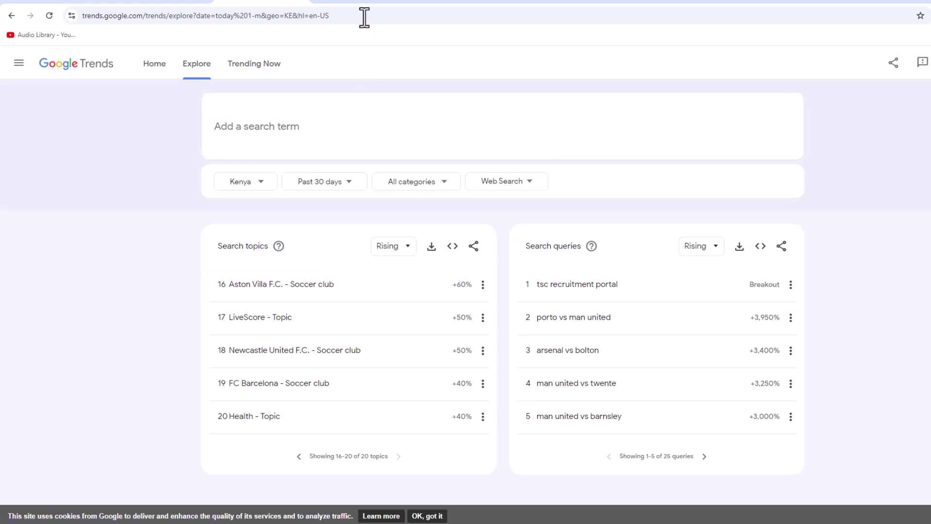
pyautogui.click(361, 2)
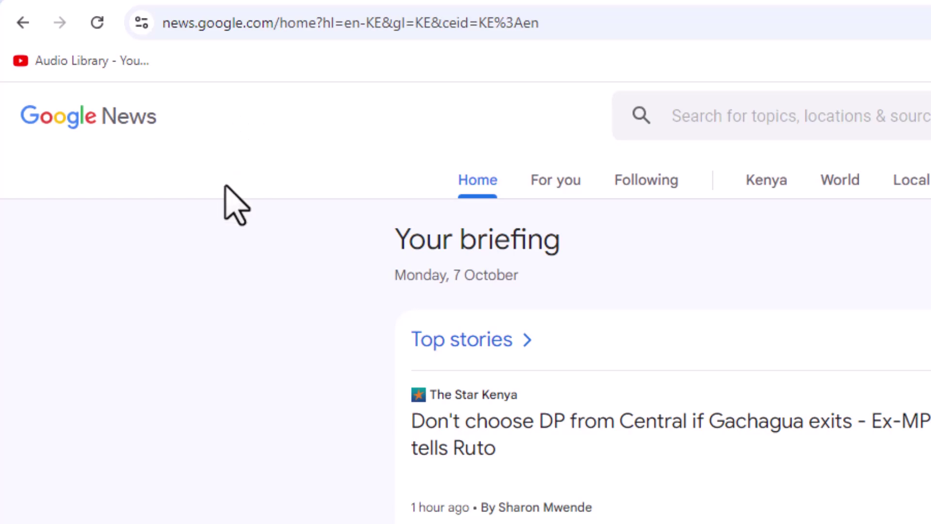
pyautogui.scroll(-4, 782, 521)
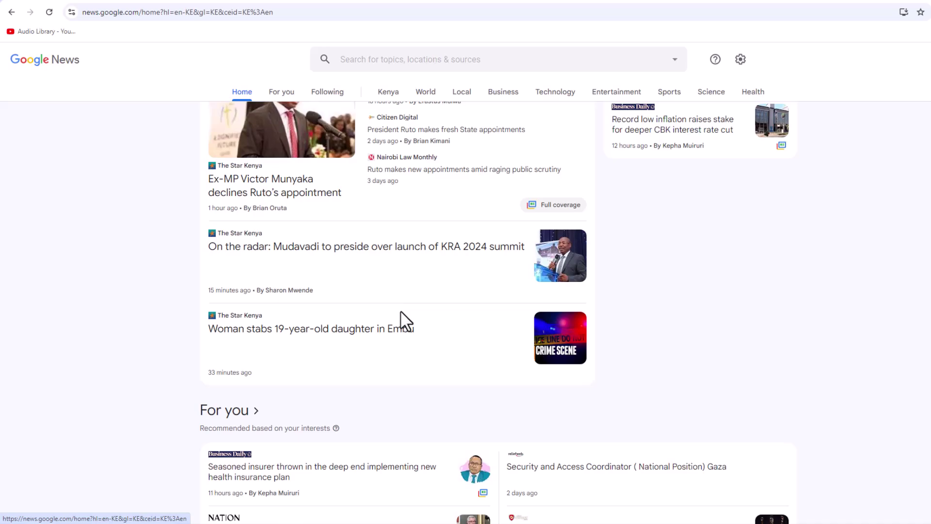
pyautogui.scroll(4, 726, 325)
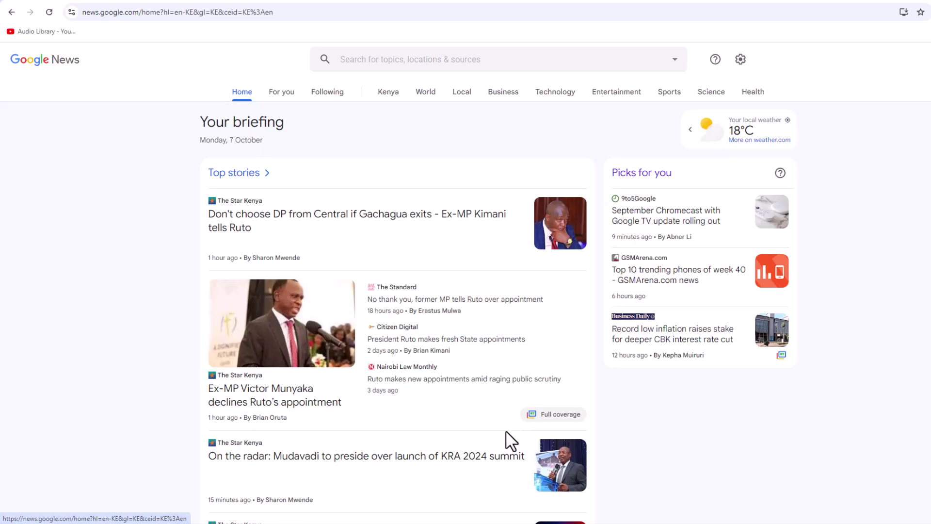
pyautogui.scroll(-1, 260, 407)
pyautogui.scroll(-3, 261, 406)
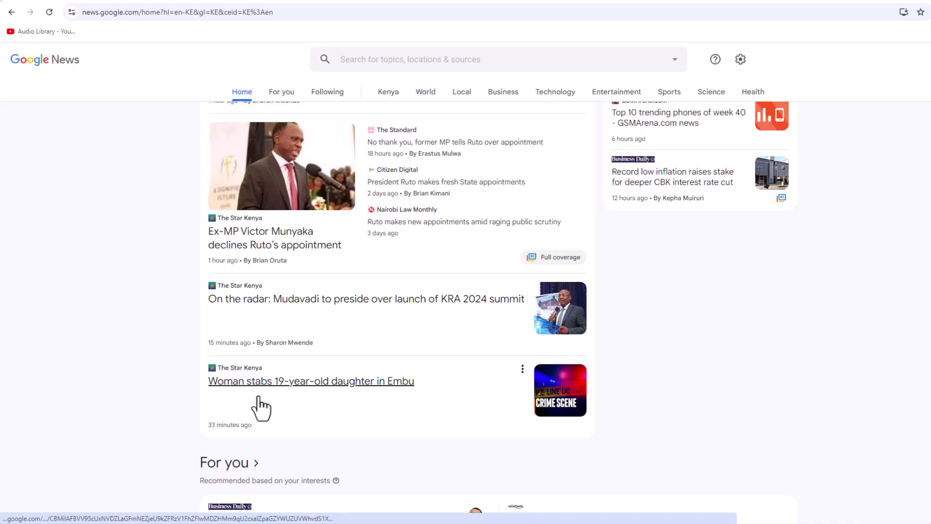
pyautogui.scroll(-2, 260, 407)
pyautogui.scroll(2, 262, 407)
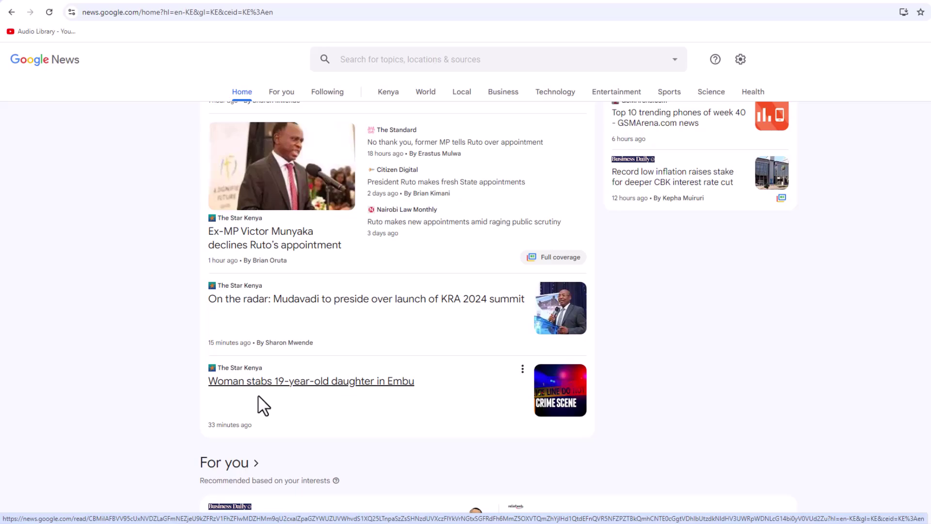
pyautogui.scroll(2, 261, 407)
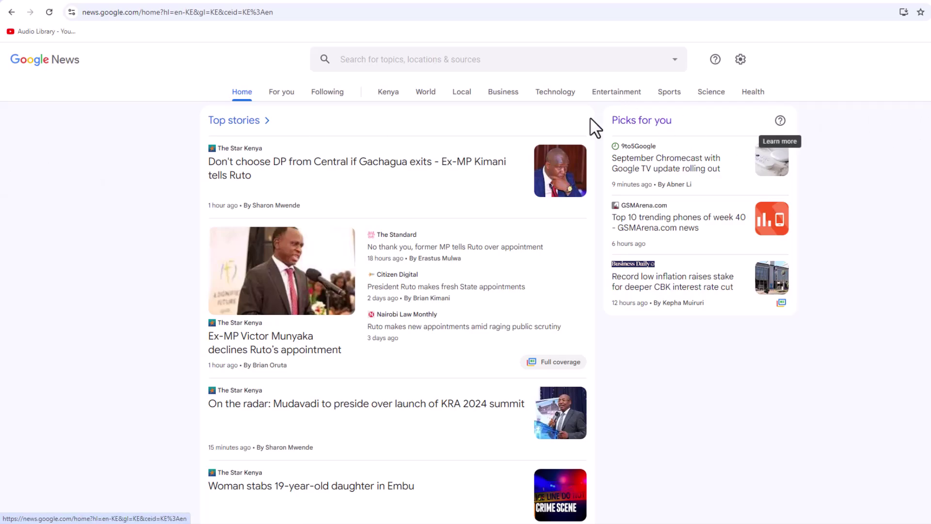
pyautogui.scroll(1, 483, 142)
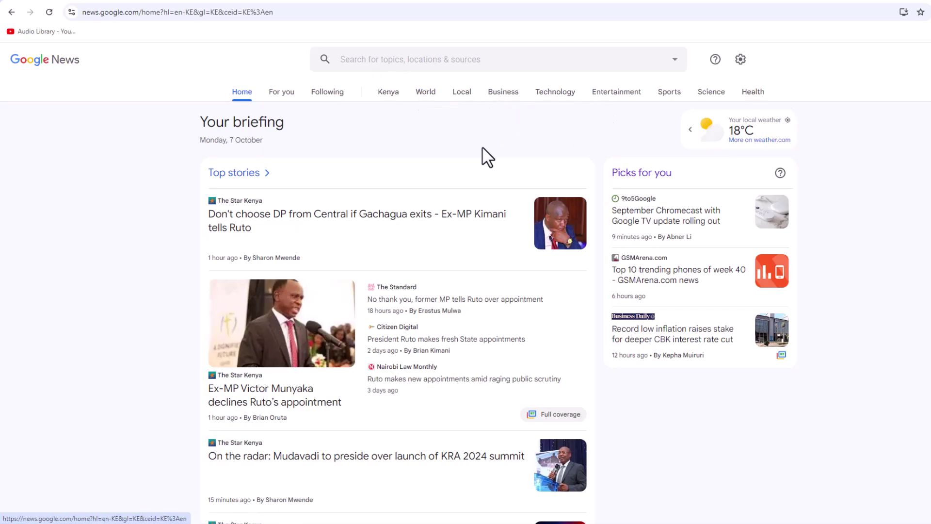
# - Open Google News' Technology section and scroll through its latest stories
pyautogui.click(556, 92)
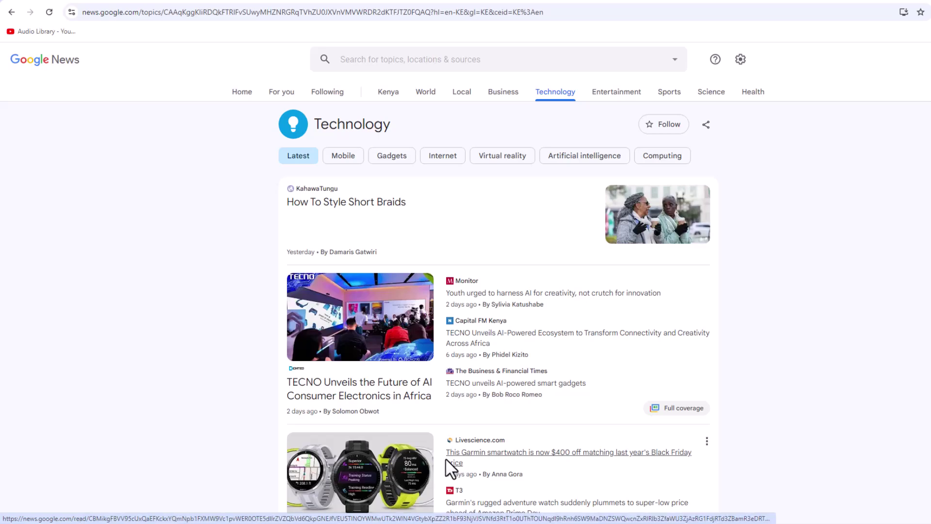
pyautogui.scroll(-2, 446, 459)
pyautogui.scroll(-4, 448, 460)
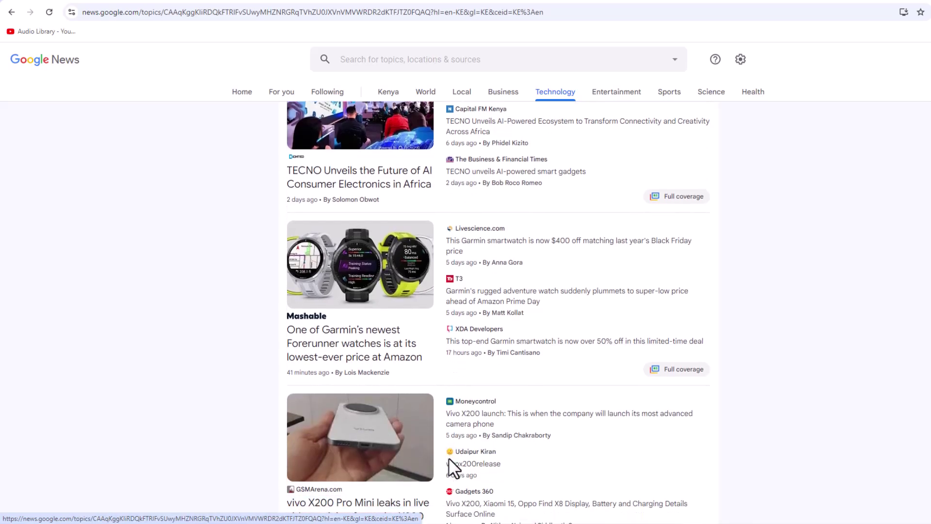
pyautogui.scroll(-12, 449, 457)
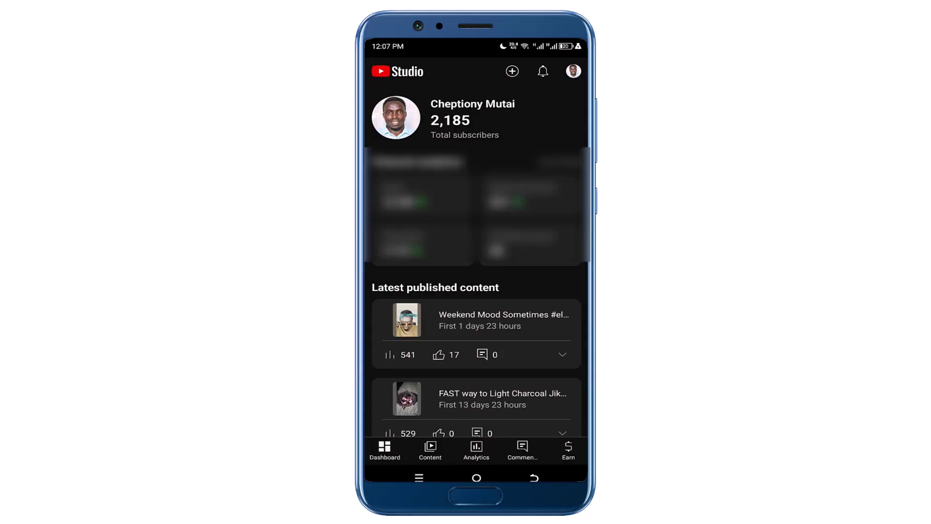
# - Open the channel analytics overview in the mobile Studio app and scroll it
pyautogui.scroll(-3, 476, 262)
pyautogui.click(476, 449)
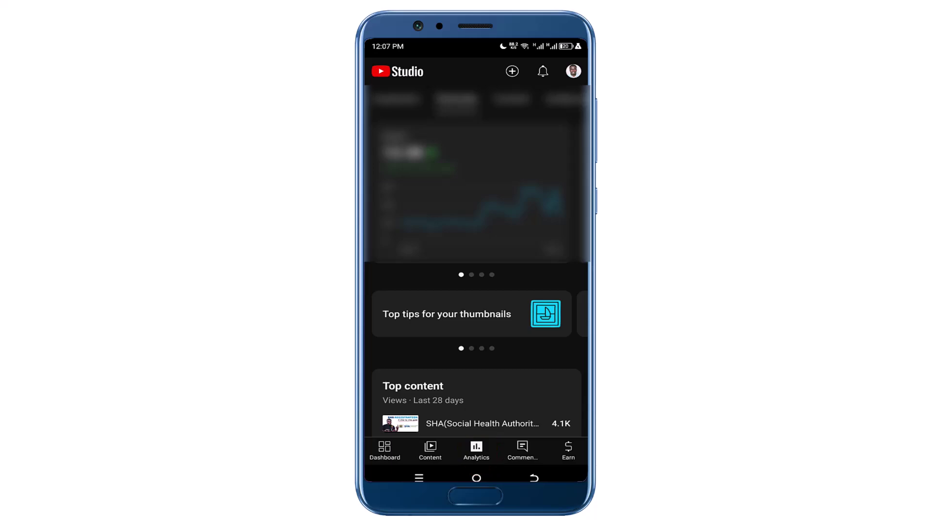
pyautogui.scroll(-2, 383, 365)
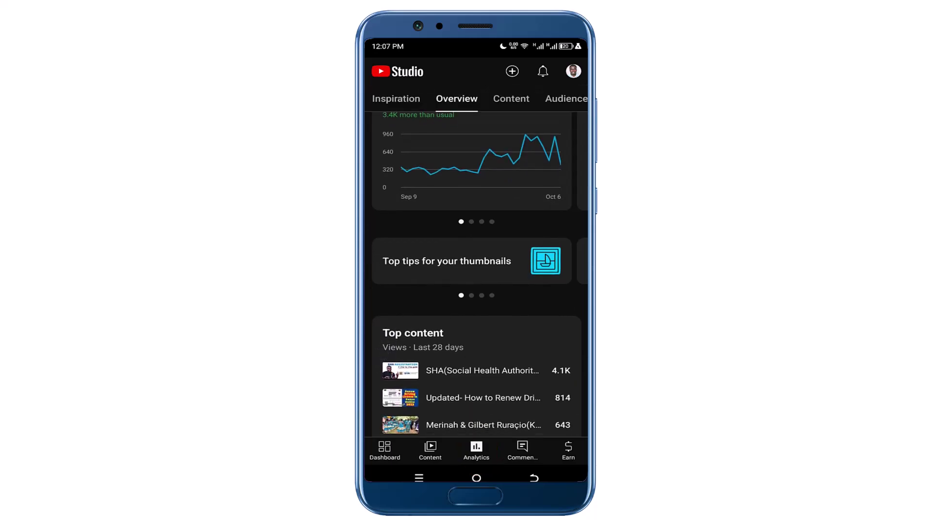
pyautogui.scroll(2, 505, 325)
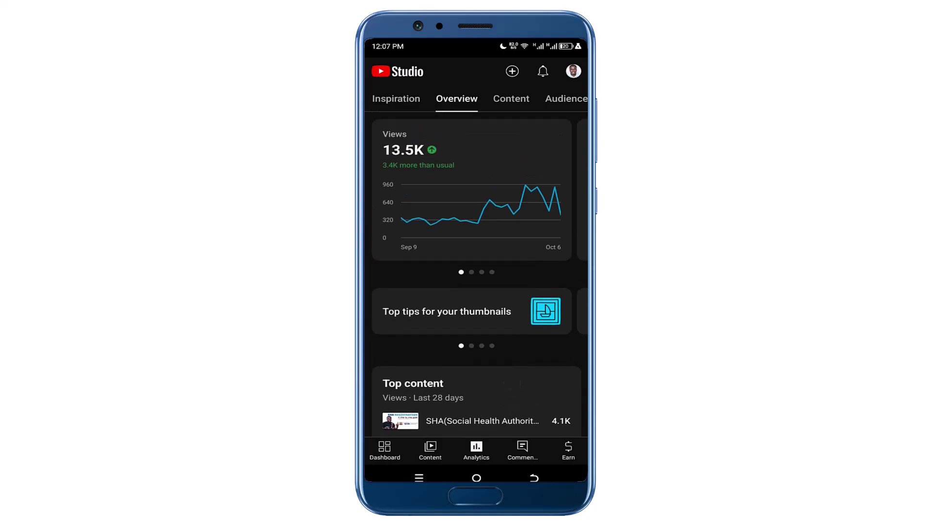
# - Browse the Inspiration page of topic ideas
pyautogui.click(395, 99)
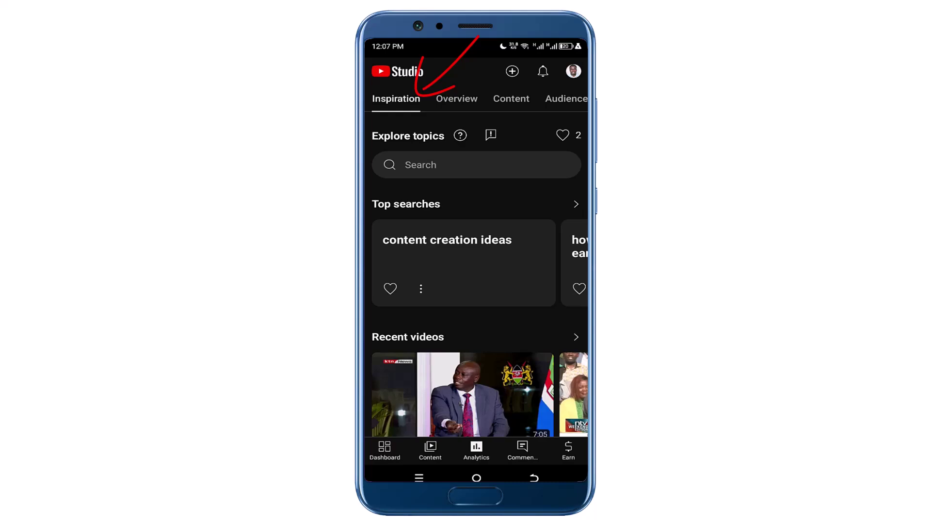
pyautogui.scroll(-5, 513, 386)
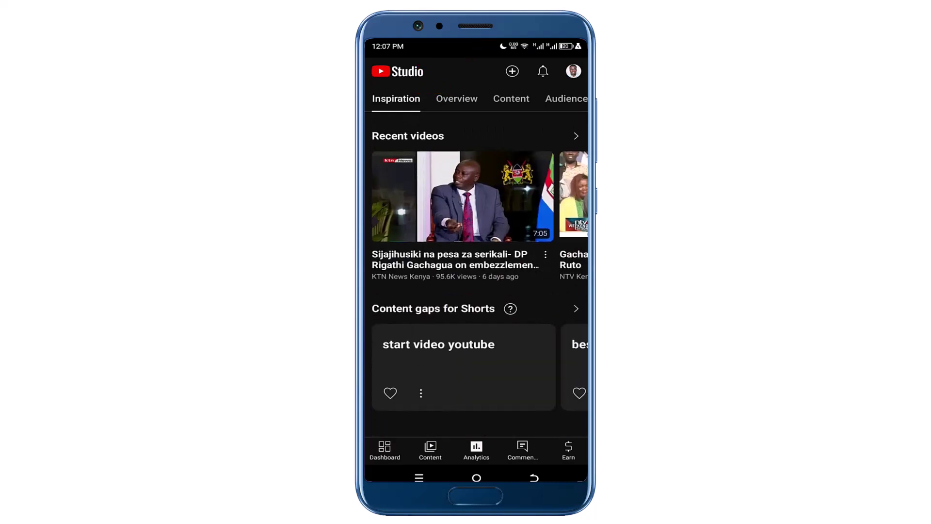
pyautogui.scroll(5, 476, 281)
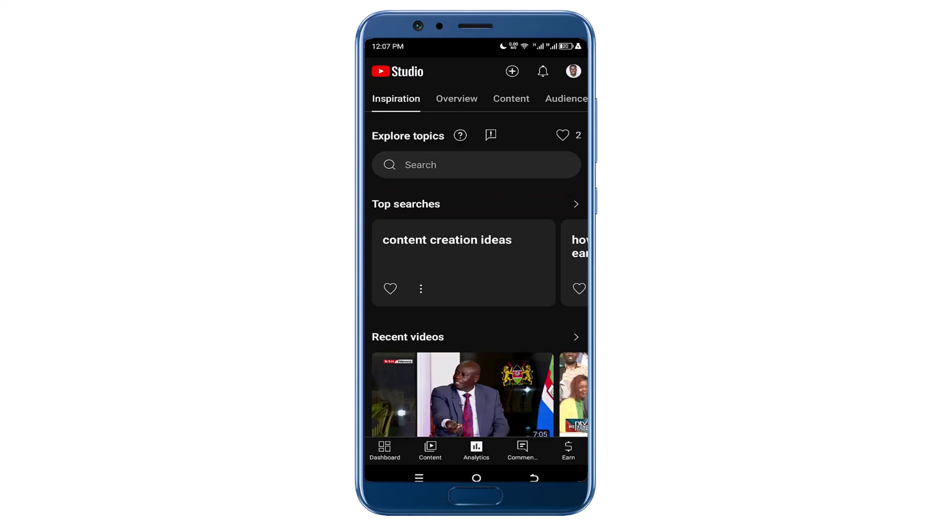
# - Open the Top searches list and scroll through its search terms
pyautogui.click(576, 204)
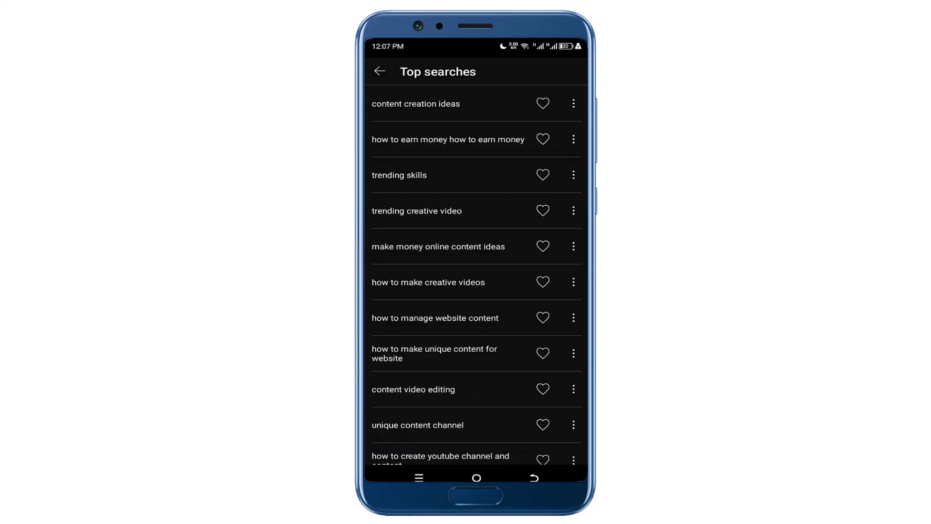
pyautogui.scroll(-2, 393, 343)
pyautogui.scroll(2, 385, 413)
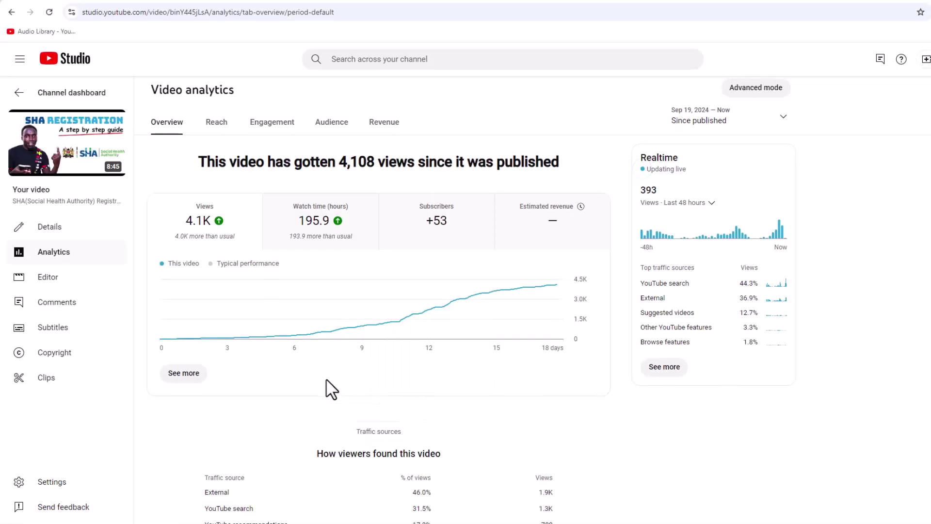
# - Scroll the video analytics to the traffic sources table and back
pyautogui.scroll(-1, 326, 383)
pyautogui.scroll(1, 326, 383)
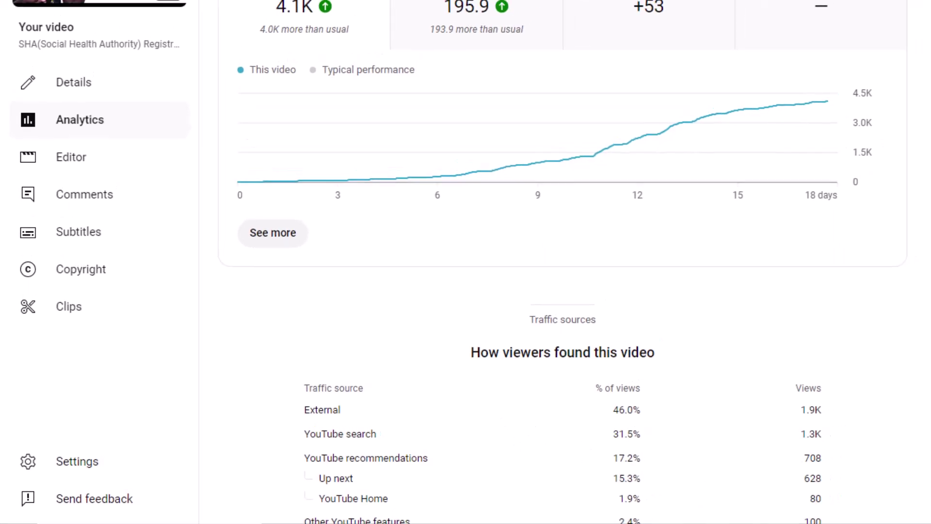
pyautogui.scroll(-3, 546, 485)
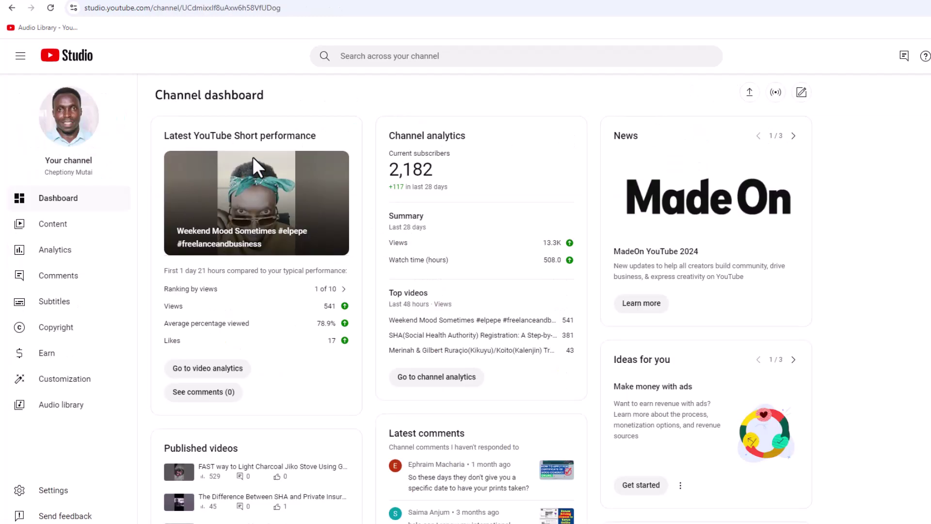
# - Open Customization and review the channel's Home tab layout
pyautogui.click(63, 380)
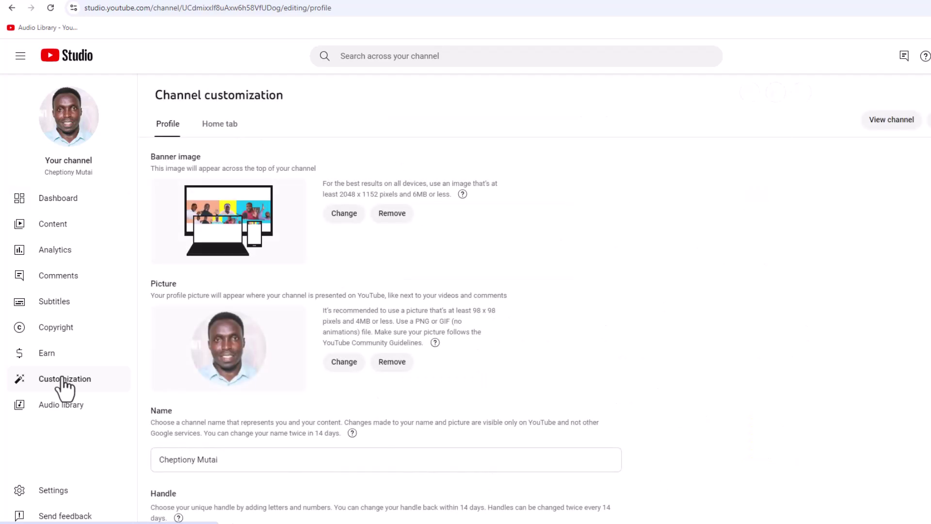
pyautogui.click(219, 127)
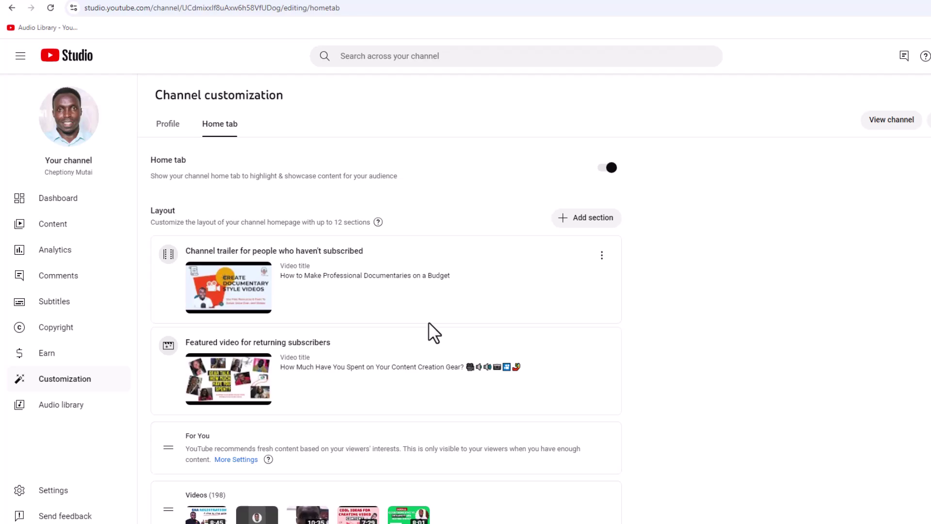
pyautogui.scroll(-5, 428, 322)
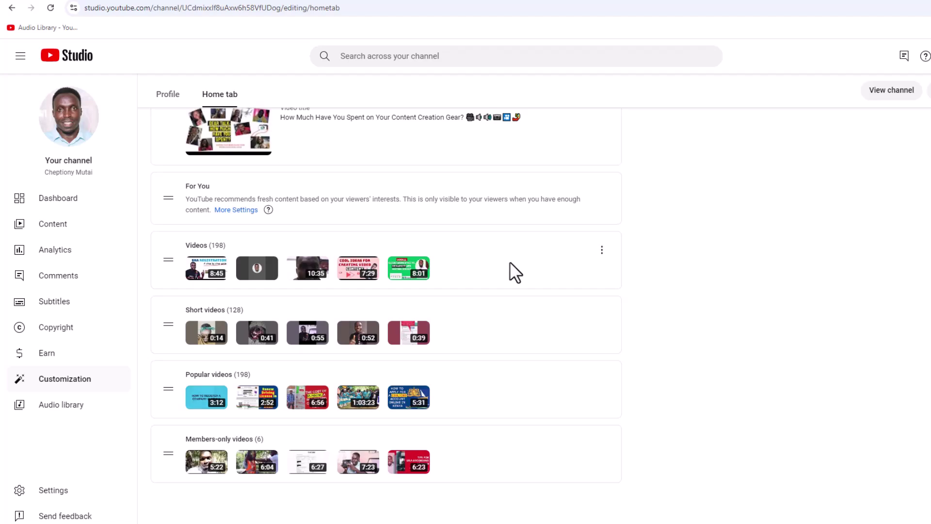
pyautogui.scroll(2, 510, 263)
pyautogui.scroll(3, 510, 262)
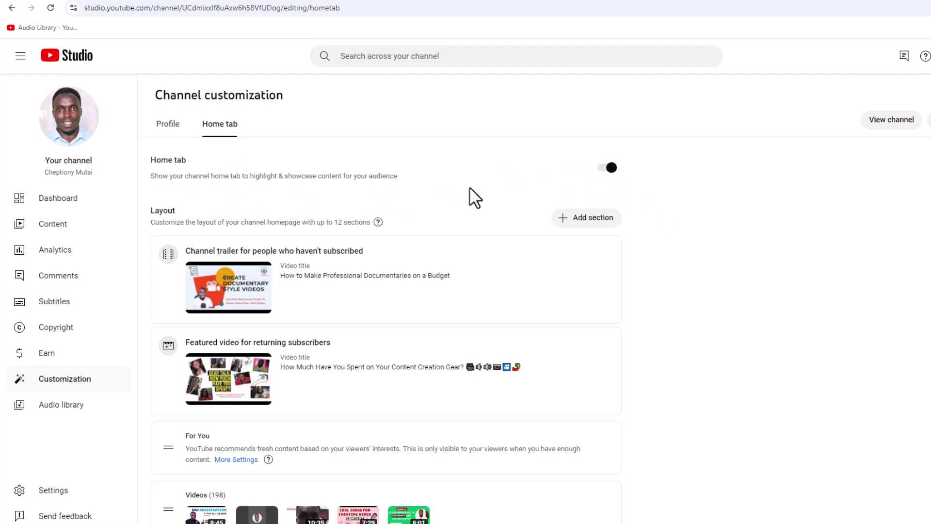
pyautogui.scroll(-1, 315, 349)
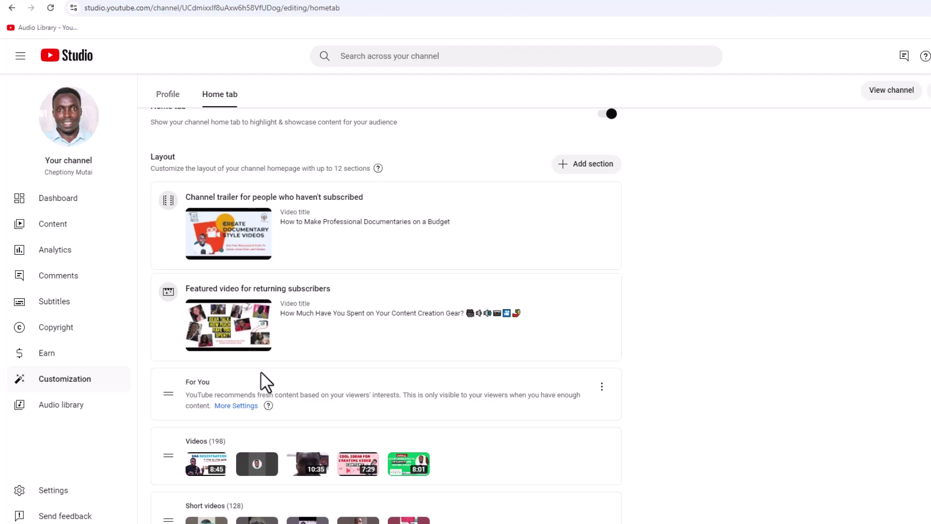
pyautogui.scroll(-1, 265, 366)
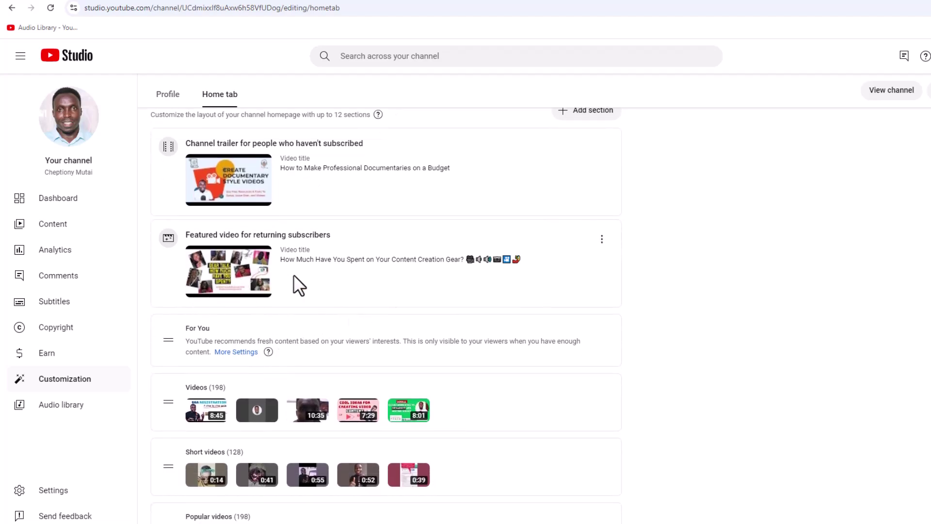
# - In the For You section settings, toggle Video off and back on, then confirm with Done
pyautogui.click(241, 352)
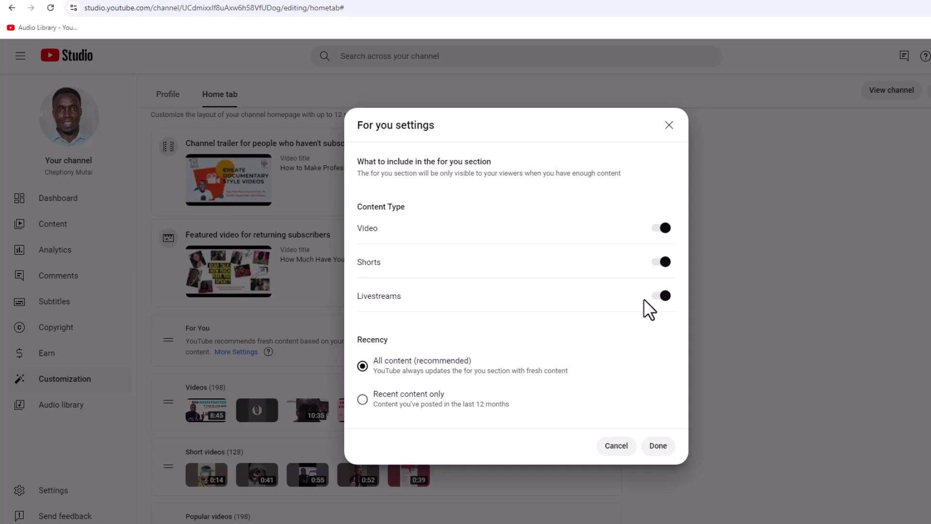
pyautogui.click(659, 229)
pyautogui.click(667, 229)
pyautogui.click(660, 447)
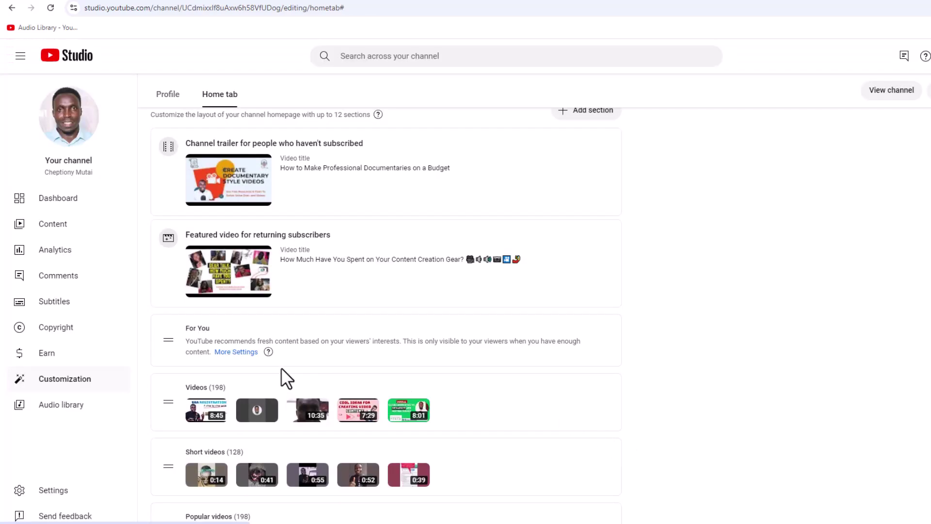
pyautogui.scroll(-3, 286, 373)
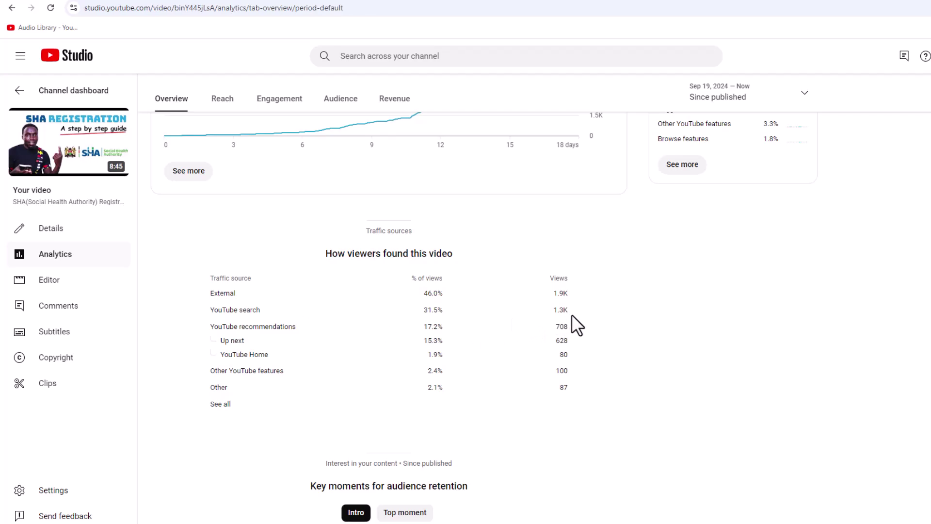
# - Scroll the SHA registration video's traffic sources, audience retention and views chart
pyautogui.scroll(-1, 249, 316)
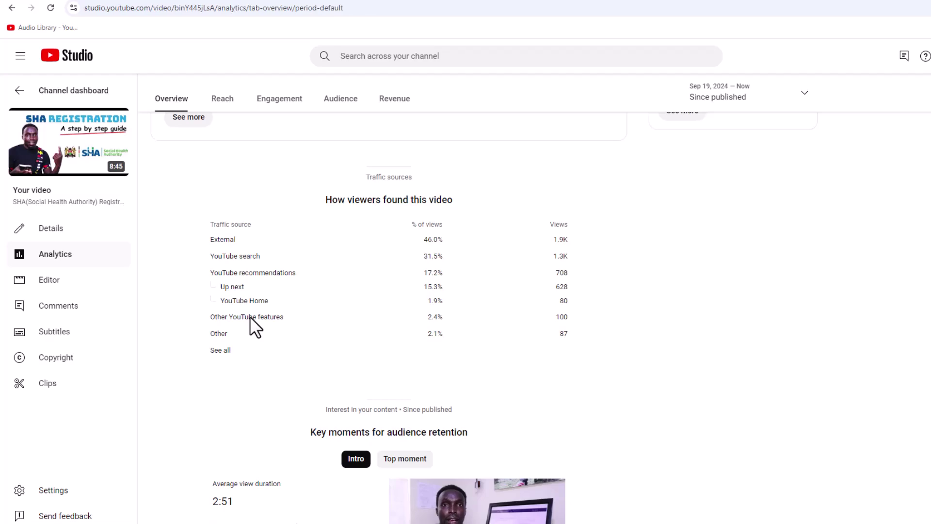
pyautogui.scroll(2, 249, 316)
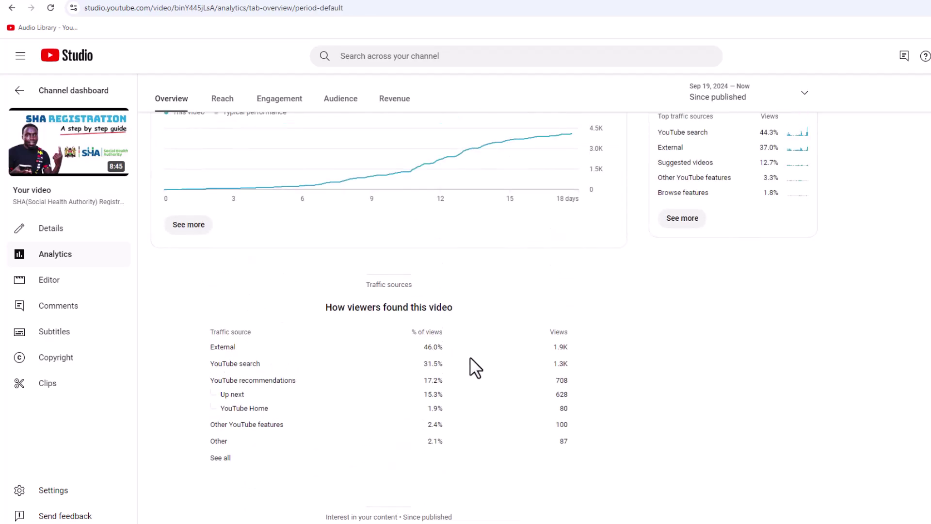
pyautogui.scroll(3, 495, 385)
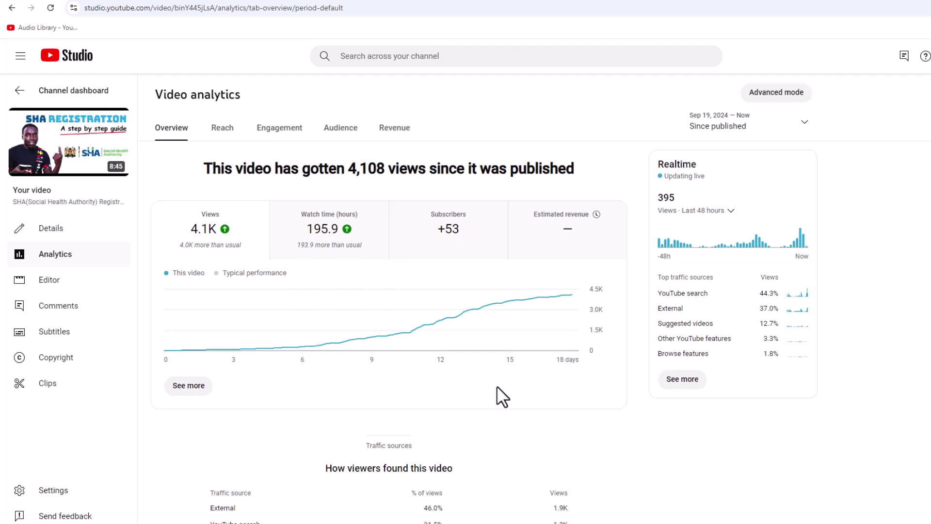
pyautogui.scroll(-9, 496, 386)
pyautogui.scroll(-2, 500, 399)
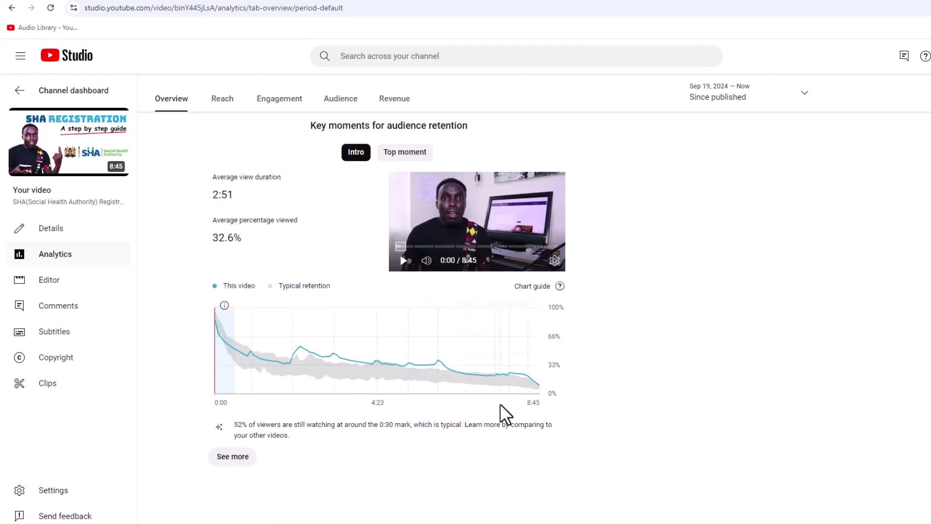
pyautogui.scroll(10, 501, 406)
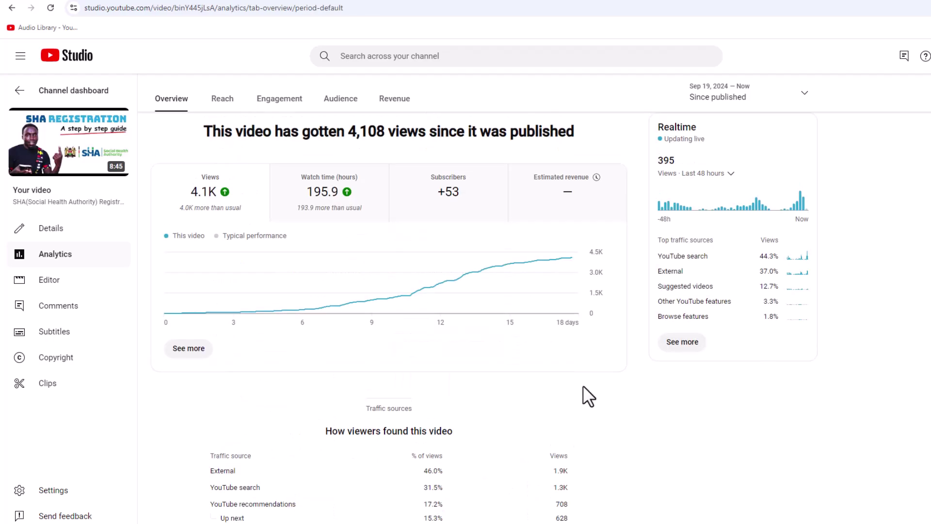
pyautogui.moveTo(406, 292)
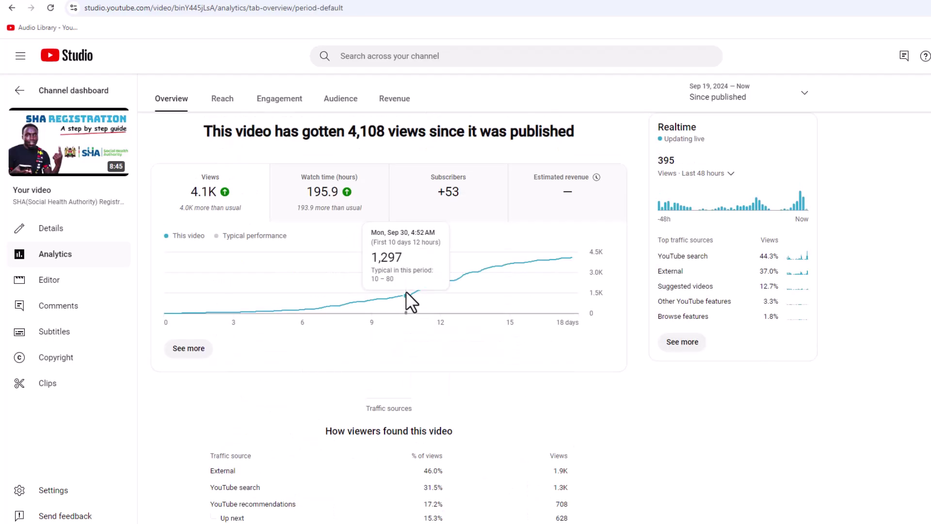
pyautogui.scroll(-4, 406, 292)
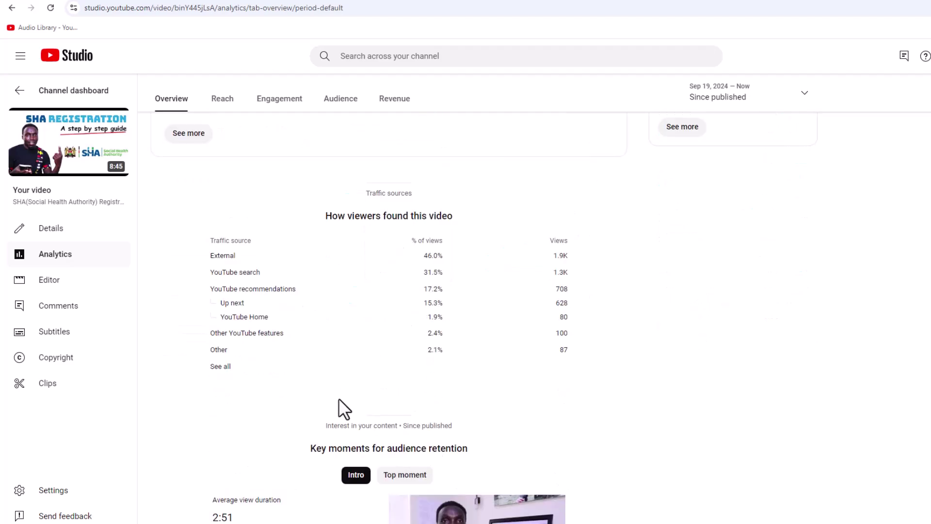
pyautogui.scroll(5, 313, 434)
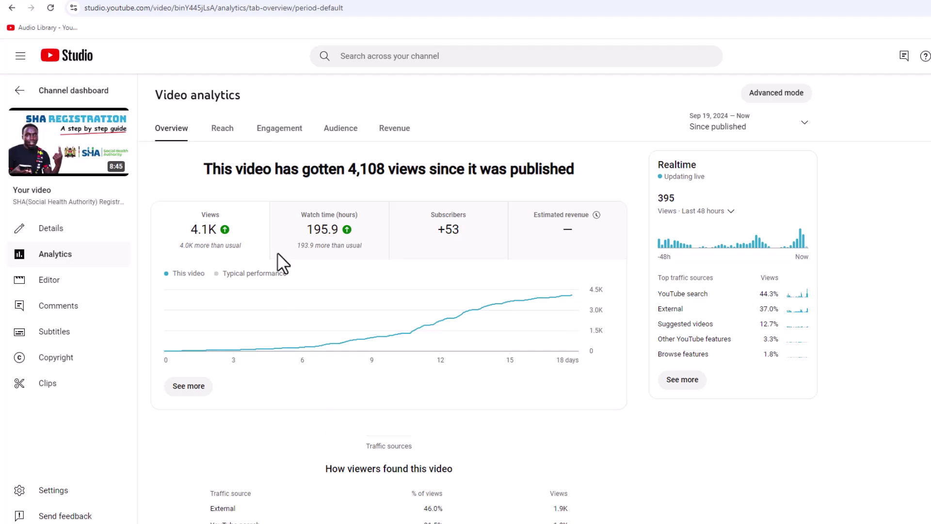
# - Review the SHA registration video's Reach search terms, topped by 'sha registration' with 287 views
pyautogui.click(222, 136)
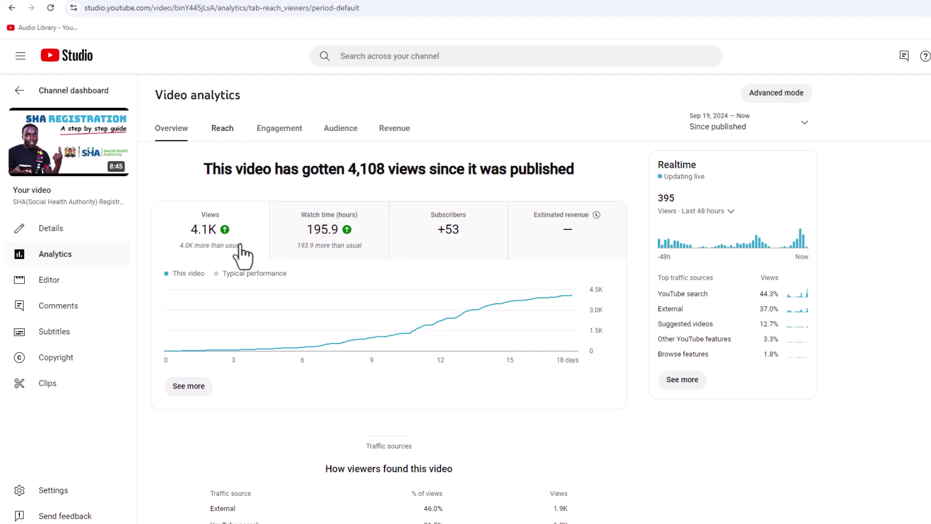
pyautogui.scroll(-12, 325, 331)
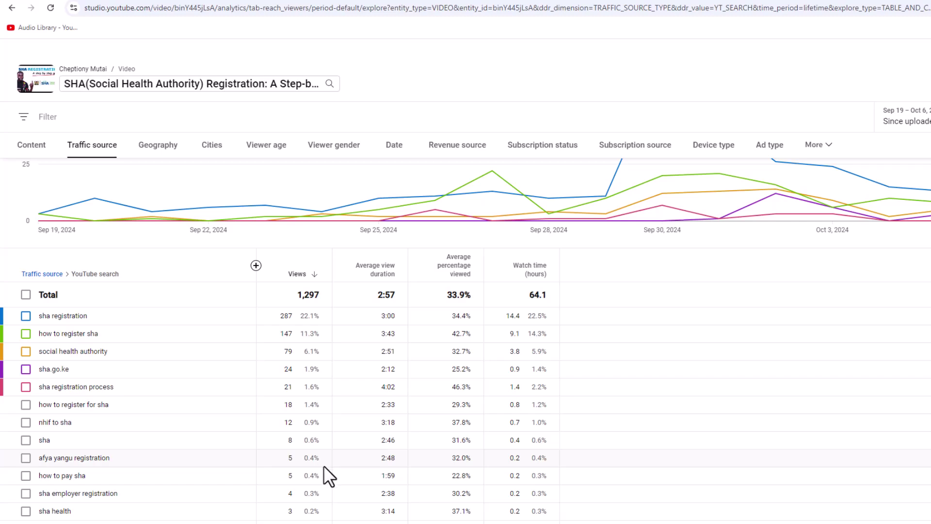
pyautogui.scroll(-5, 323, 465)
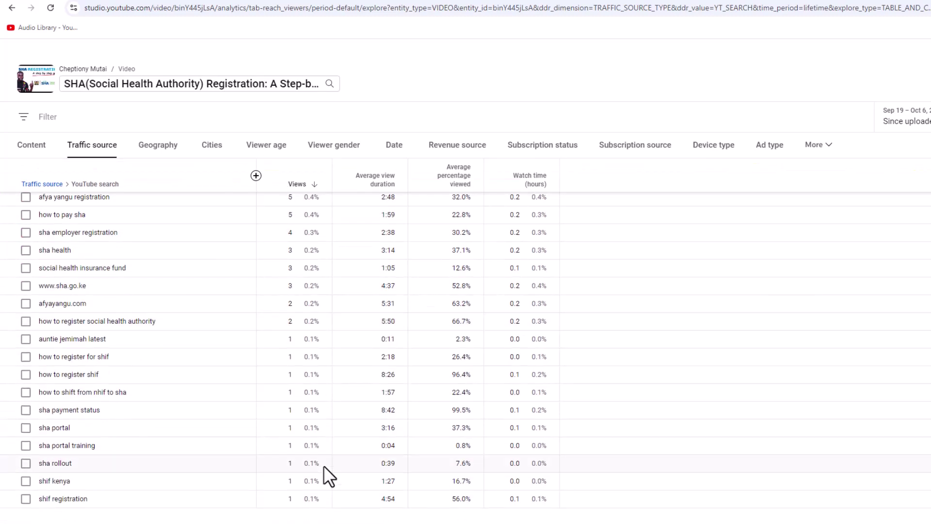
pyautogui.scroll(2, 310, 379)
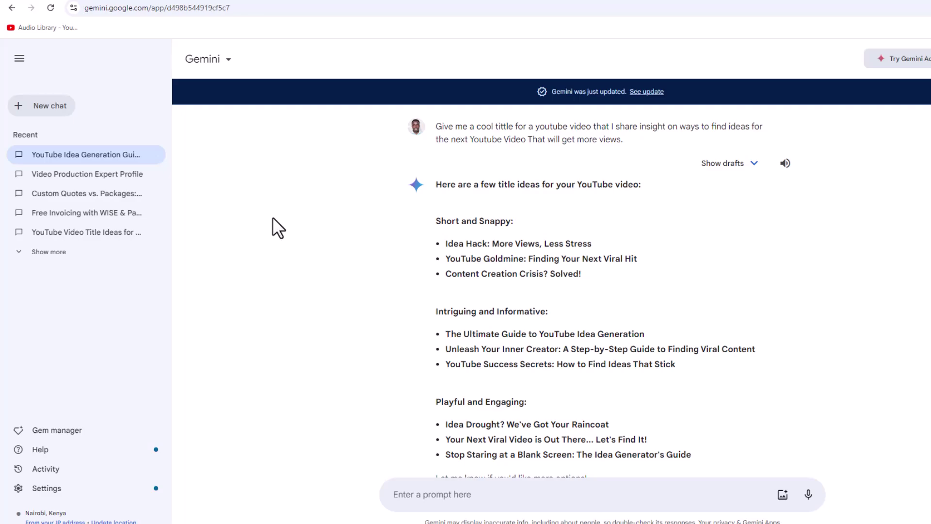
pyautogui.moveTo(504, 132)
pyautogui.scroll(-2, 521, 284)
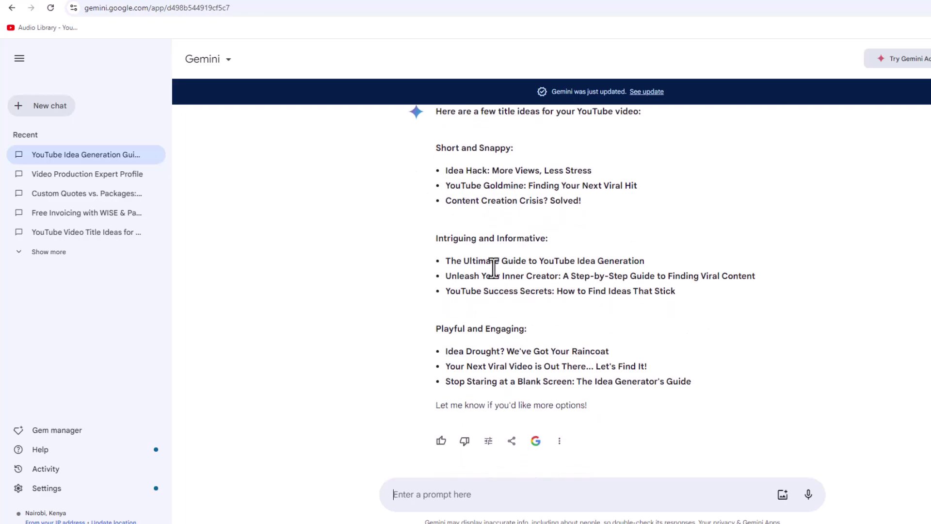
pyautogui.scroll(1, 537, 339)
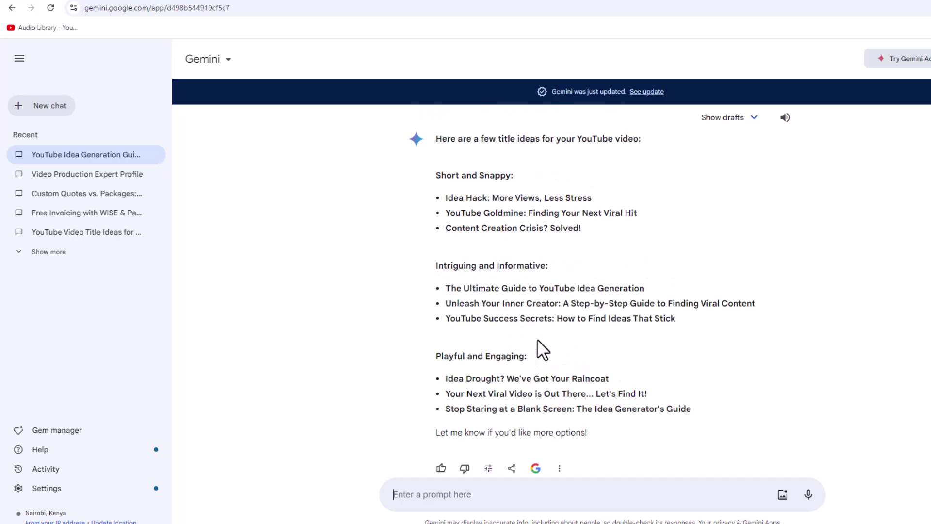
pyautogui.scroll(1, 536, 339)
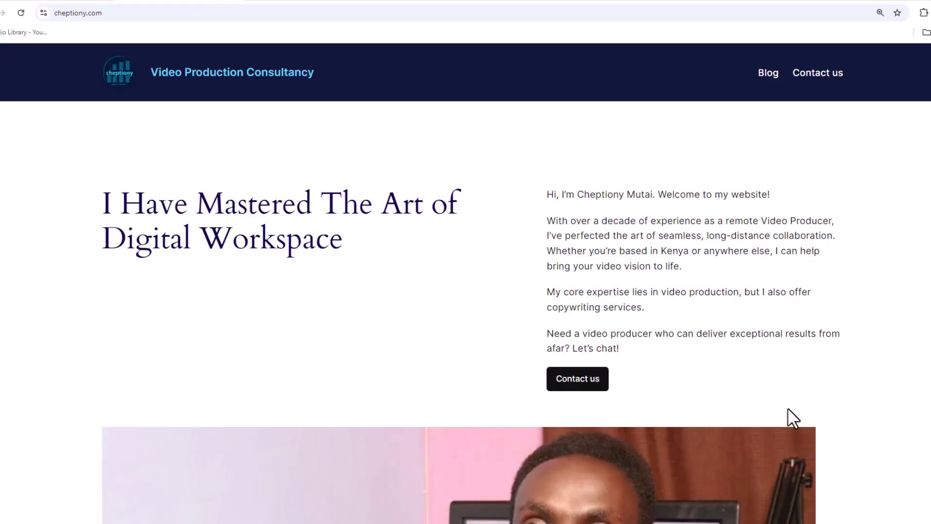
pyautogui.scroll(-10, 879, 438)
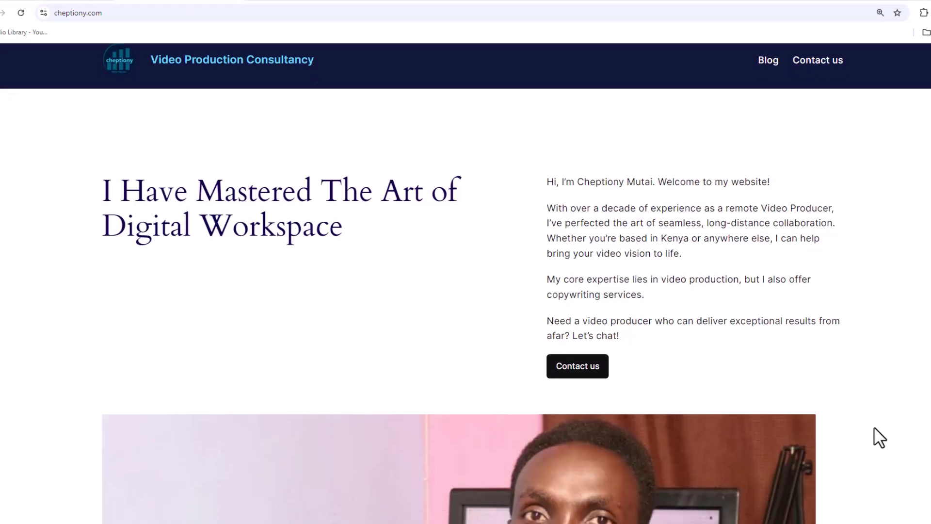
pyautogui.scroll(-10, 878, 438)
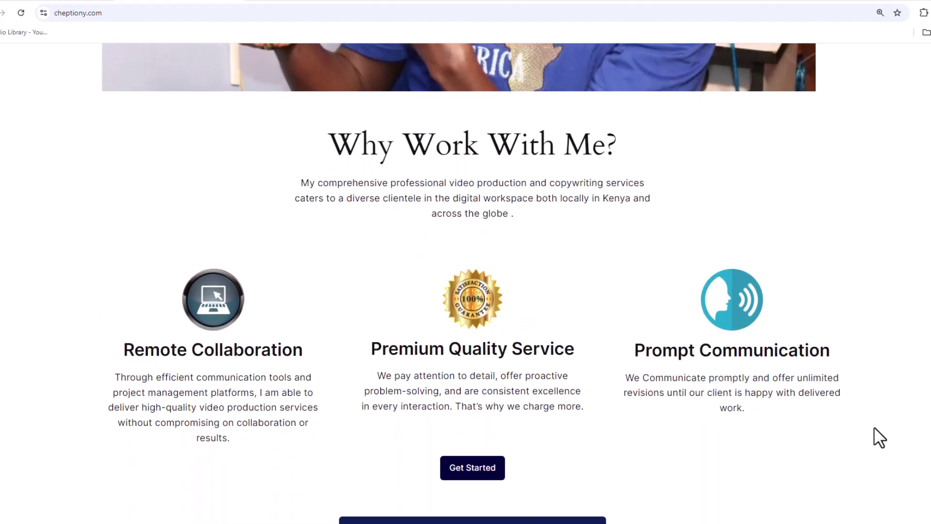